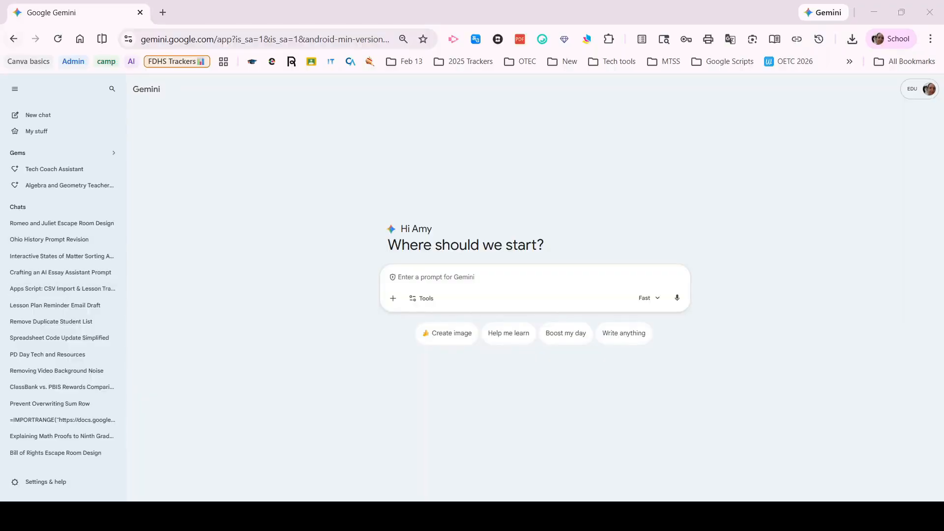
- Submit a prompt with Canvas enabled for a 5-puzzle digital escape room on Romeo and Juliet Act 1, using recall or prediction questions in Shakespearean style
{"action": "left_click", "coordinate": [14, 92]}
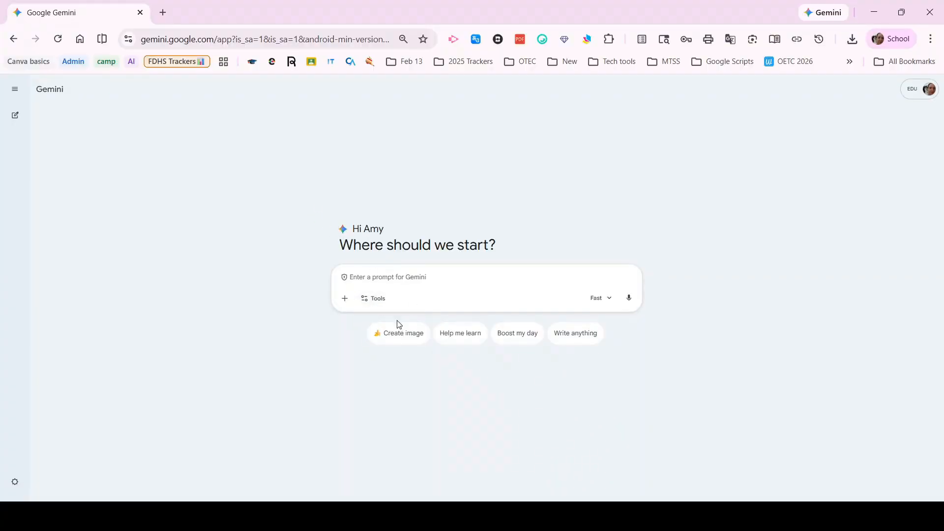
{"action": "left_click", "coordinate": [375, 302]}
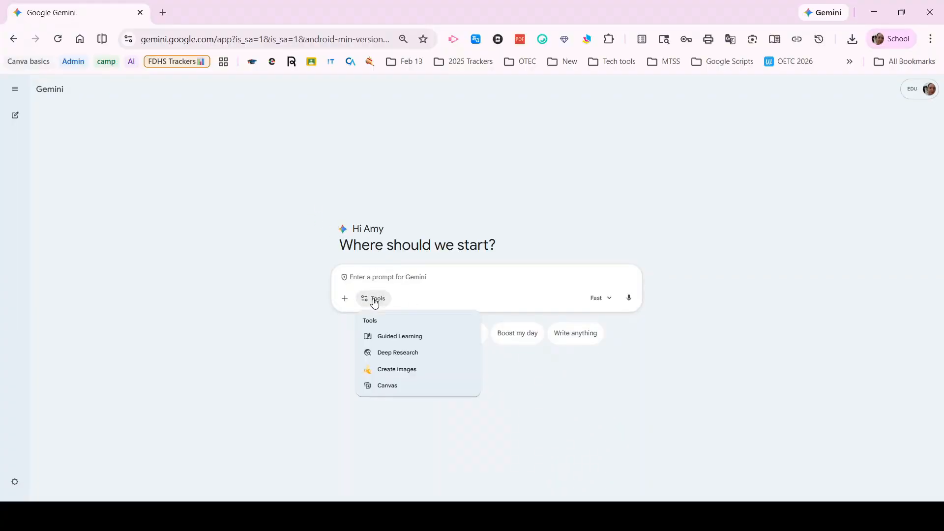
{"action": "left_click", "coordinate": [388, 388]}
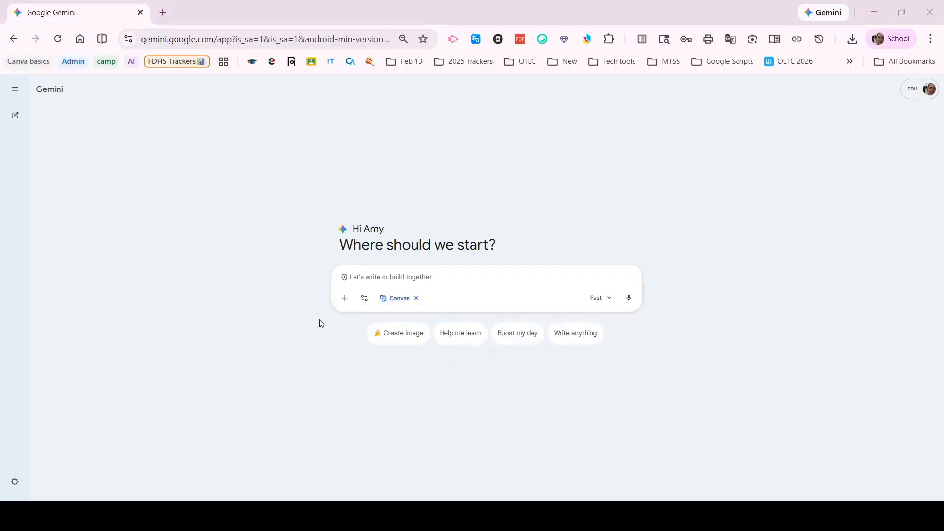
{"action": "left_click", "coordinate": [401, 274]}
{"action": "type", "text": "Design a 5-puzzle digital escape room based on the Act 1 play Romeo and Juliet. Each puzzle should ask students to recall information from the play or make predictions based on the text. The vibe of the puzzles should be in the style of Shakespeare."}
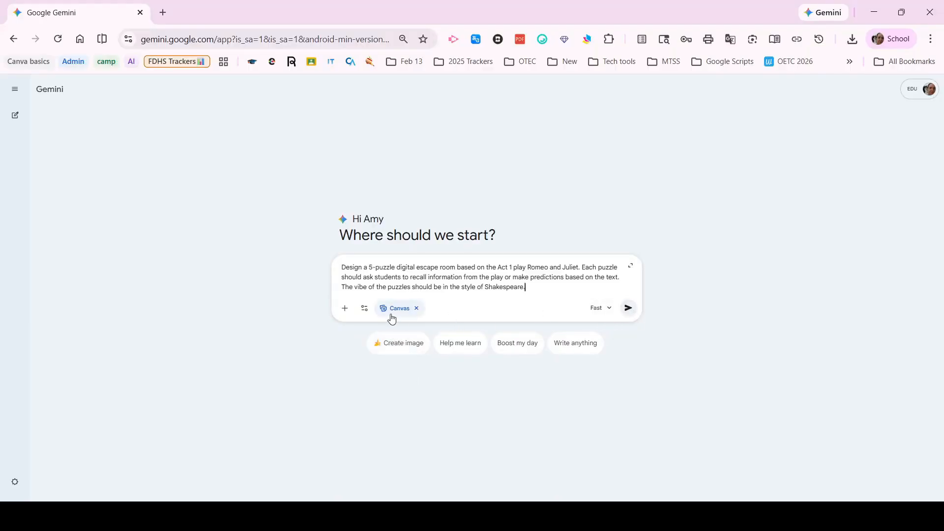
{"action": "left_click", "coordinate": [628, 308]}
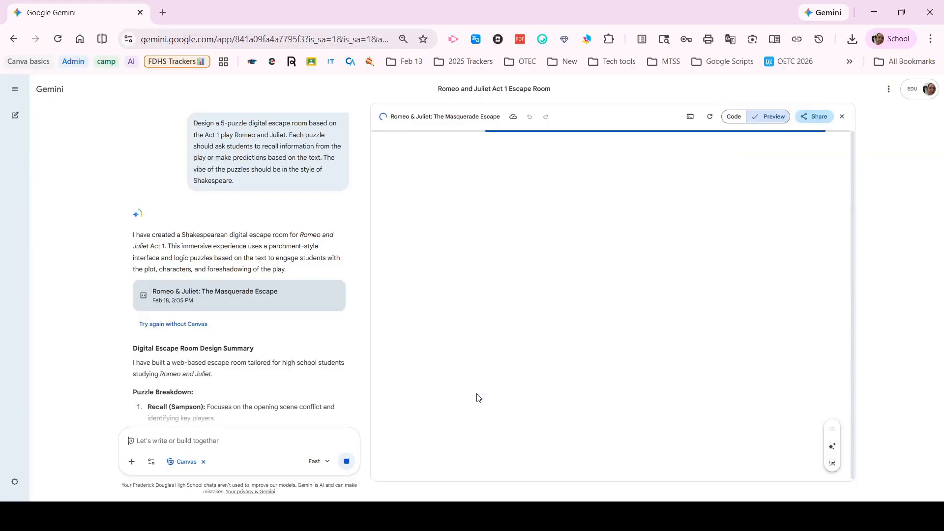
- Review the puzzle breakdown and send the follow-up request "Please change the first question to focus on the feud"
{"action": "scroll", "coordinate": [290, 315], "scroll_direction": "down", "scroll_amount": 5}
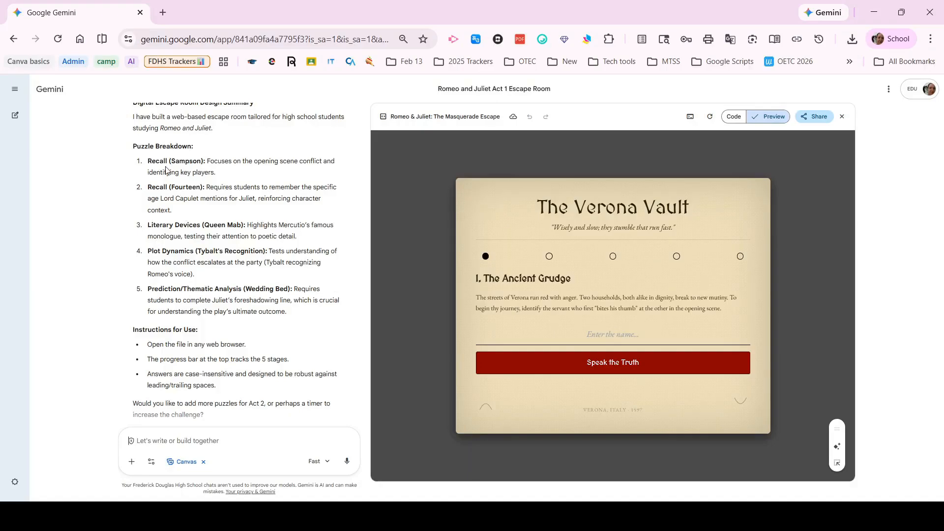
{"action": "left_click_drag", "start_coordinate": [175, 161], "coordinate": [208, 161]}
{"action": "left_click", "coordinate": [254, 158]}
{"action": "left_click", "coordinate": [184, 440]}
{"action": "type", "text": "P"}
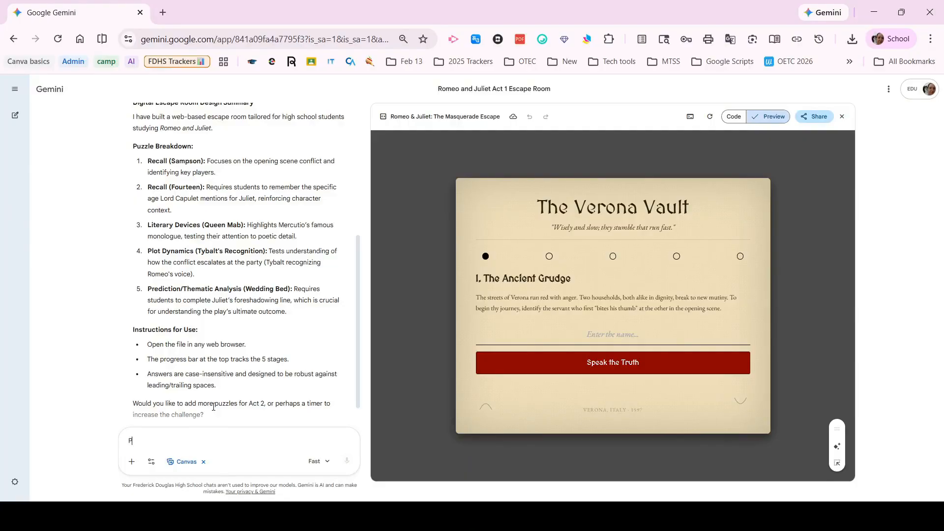
{"action": "type", "text": "lease cha"}
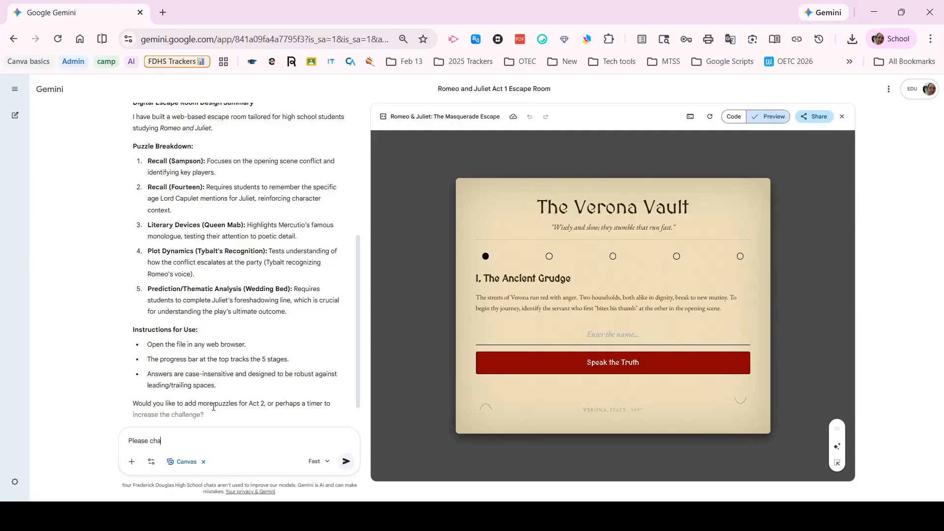
{"action": "type", "text": "nge the first question to fouc"}
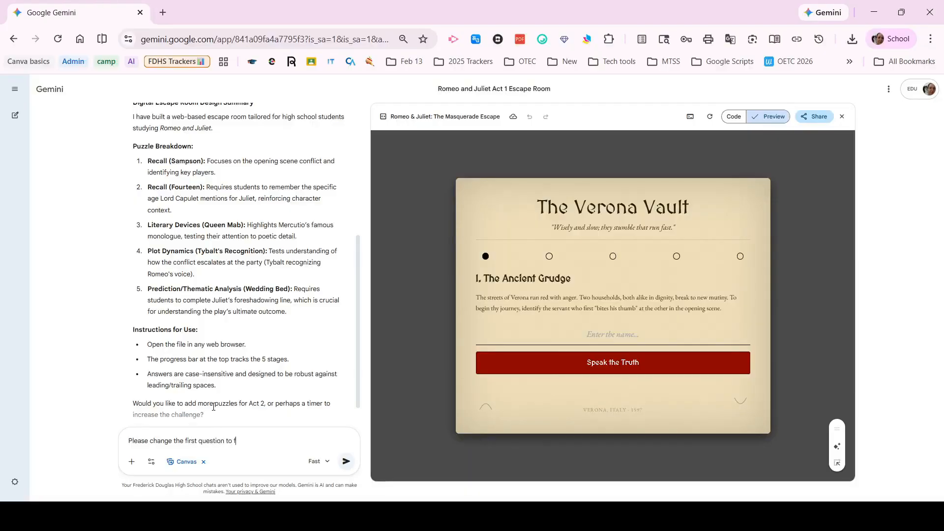
{"action": "key", "text": "BackSpace"}
{"action": "key", "text": "BackSpace"}
{"action": "type", "text": "c"}
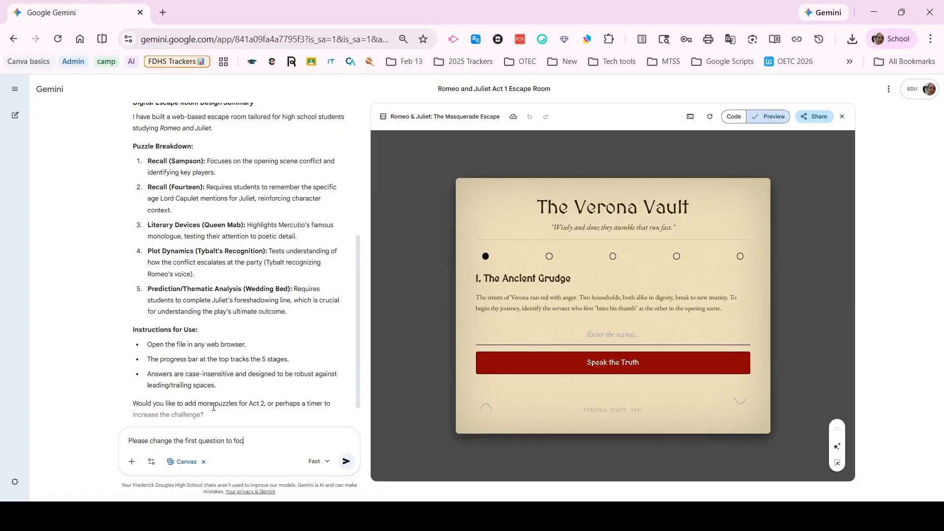
{"action": "type", "text": "us on the fued"}
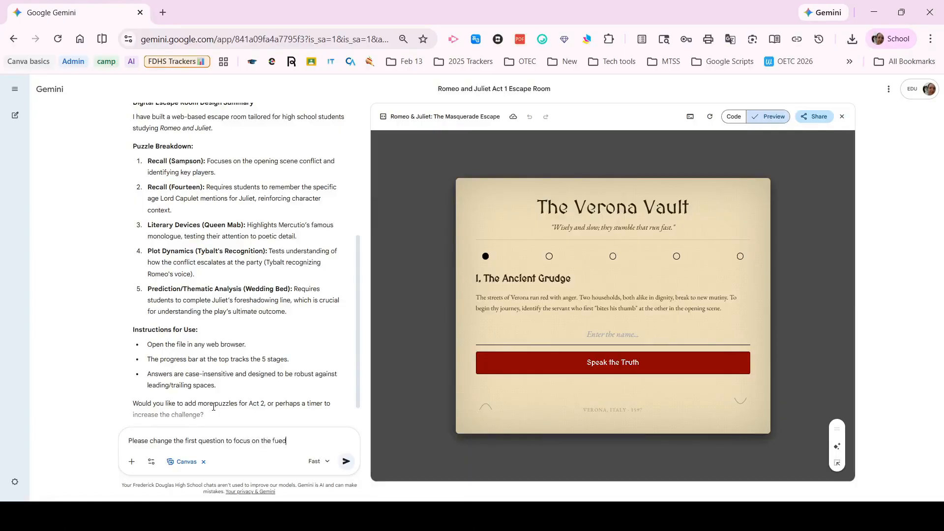
{"action": "key", "text": "BackSpace"}
{"action": "type", "text": "eud"}
{"action": "key", "text": "Return"}
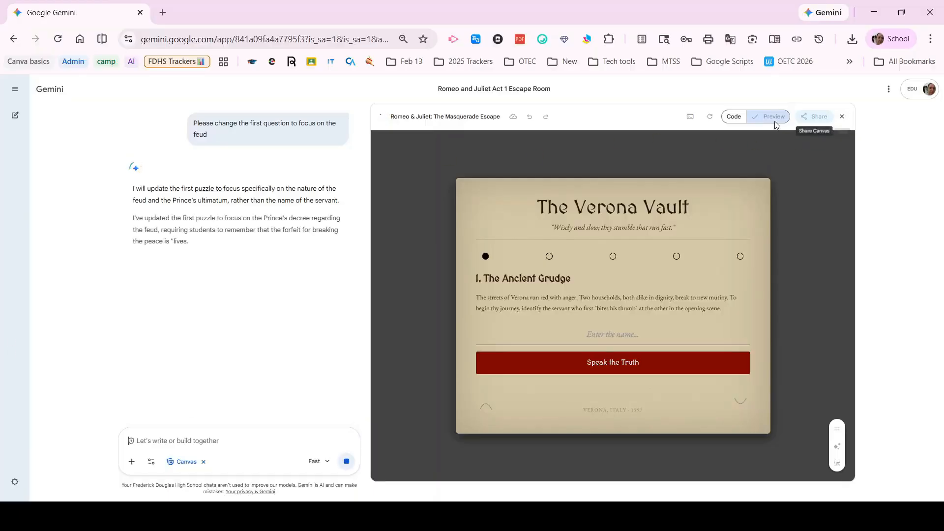
- Look through the escape room's HTML code and return to its preview
{"action": "left_click", "coordinate": [734, 117]}
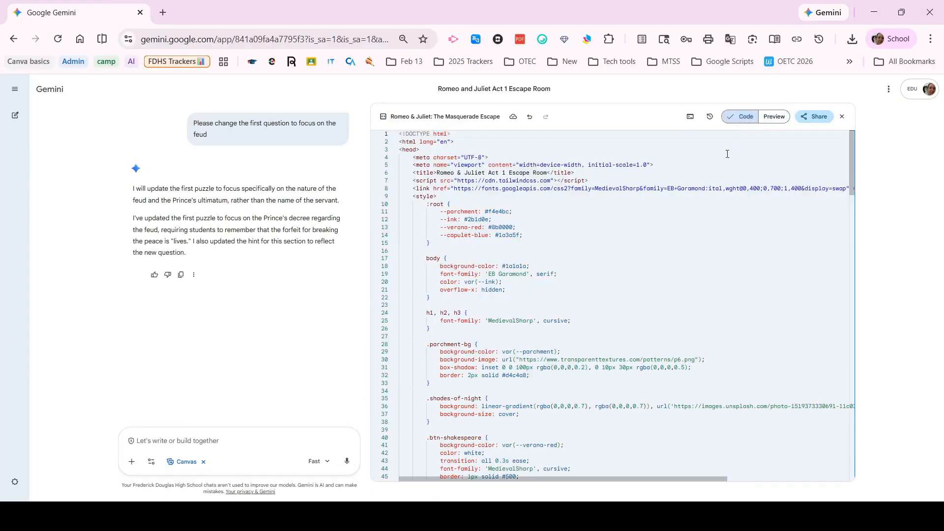
{"action": "scroll", "coordinate": [779, 222], "scroll_direction": "down", "scroll_amount": 2}
{"action": "scroll", "coordinate": [779, 222], "scroll_direction": "down", "scroll_amount": 20}
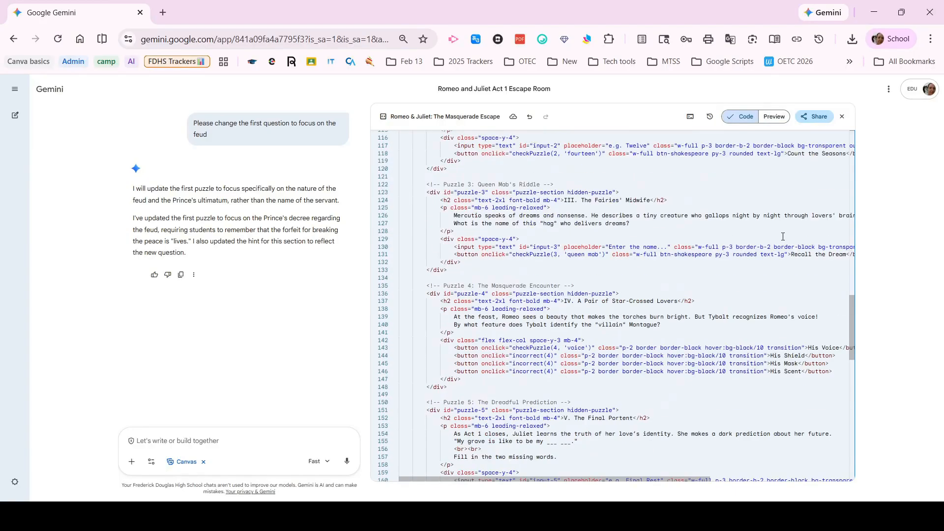
{"action": "scroll", "coordinate": [783, 236], "scroll_direction": "up", "scroll_amount": 20}
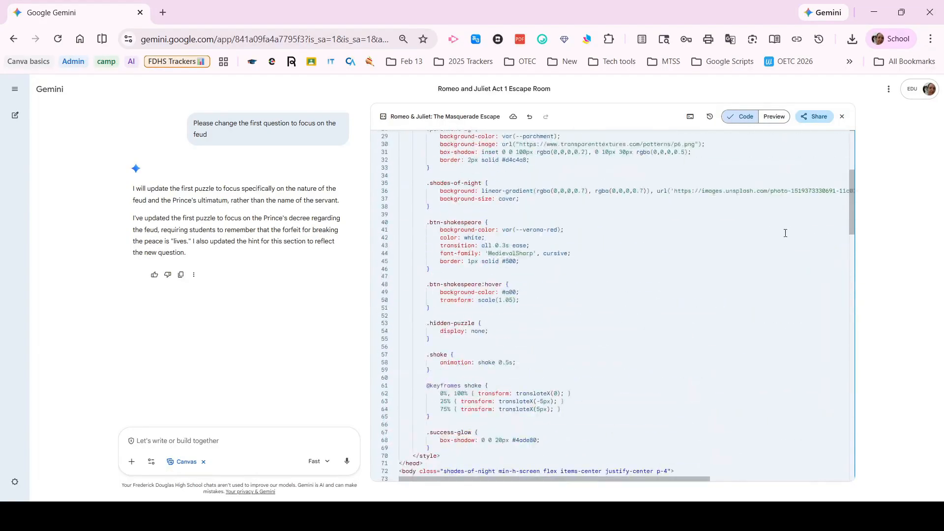
{"action": "scroll", "coordinate": [785, 226], "scroll_direction": "up", "scroll_amount": 1}
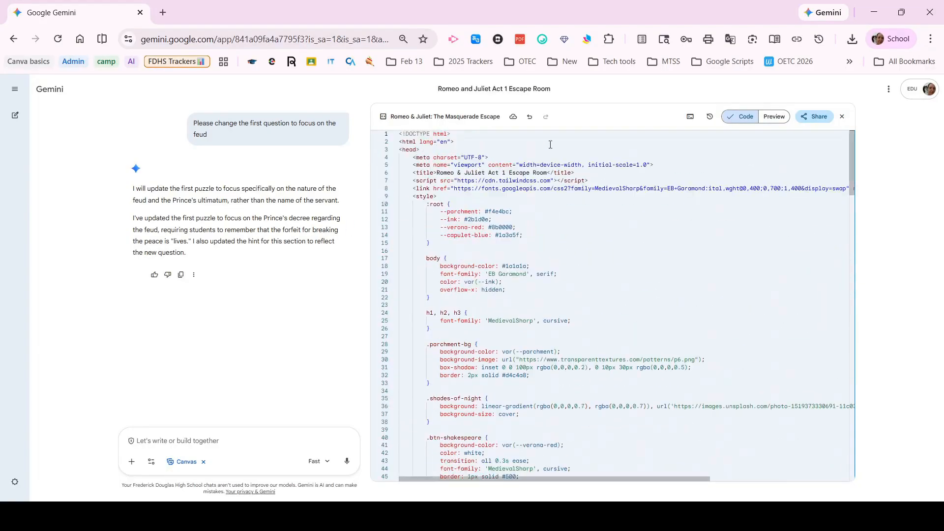
{"action": "left_click", "coordinate": [773, 116]}
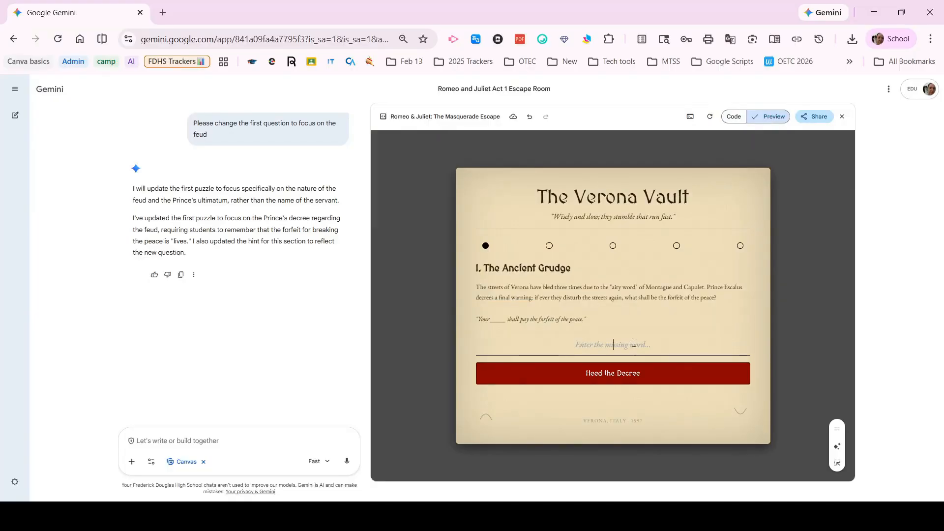
- Try the answer "life" in the first puzzle, and replace the entry with "home"
{"action": "type", "text": "life"}
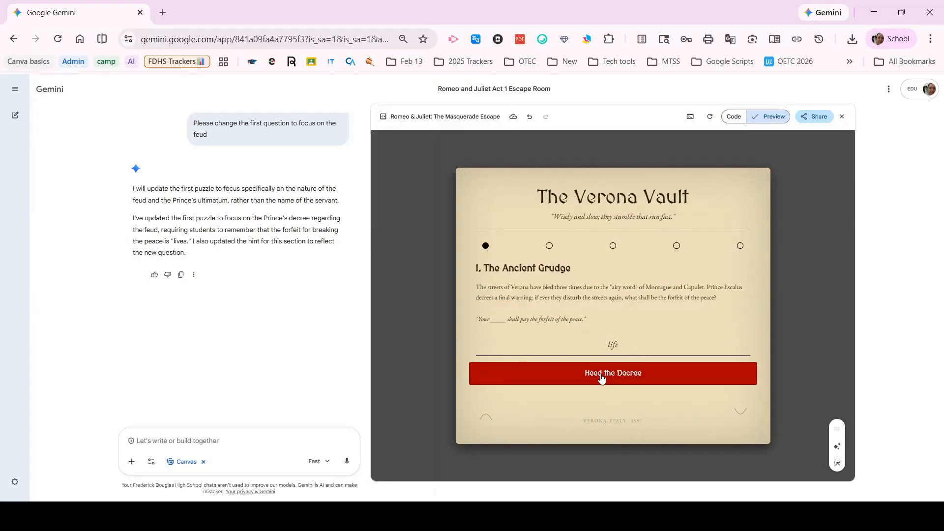
{"action": "left_click", "coordinate": [602, 377]}
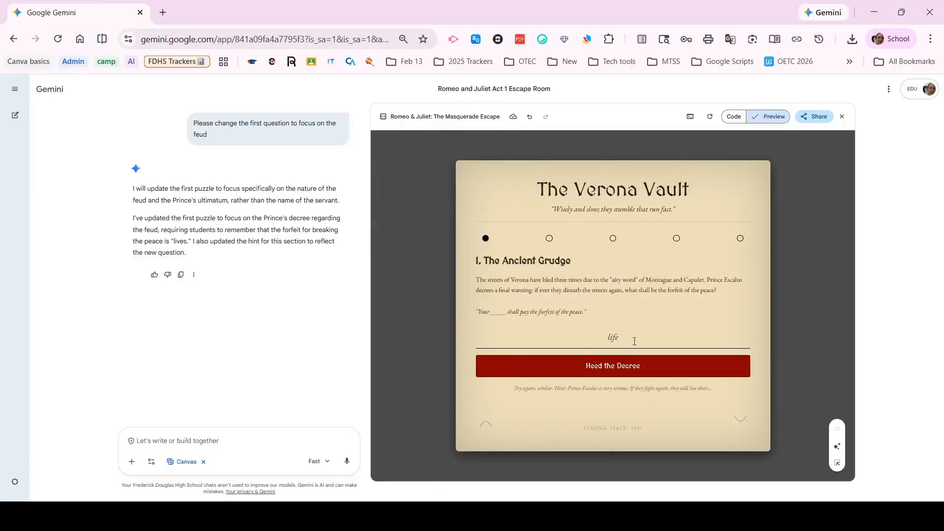
{"action": "left_click_drag", "start_coordinate": [634, 340], "coordinate": [569, 339]}
{"action": "key", "text": "BackSpace"}
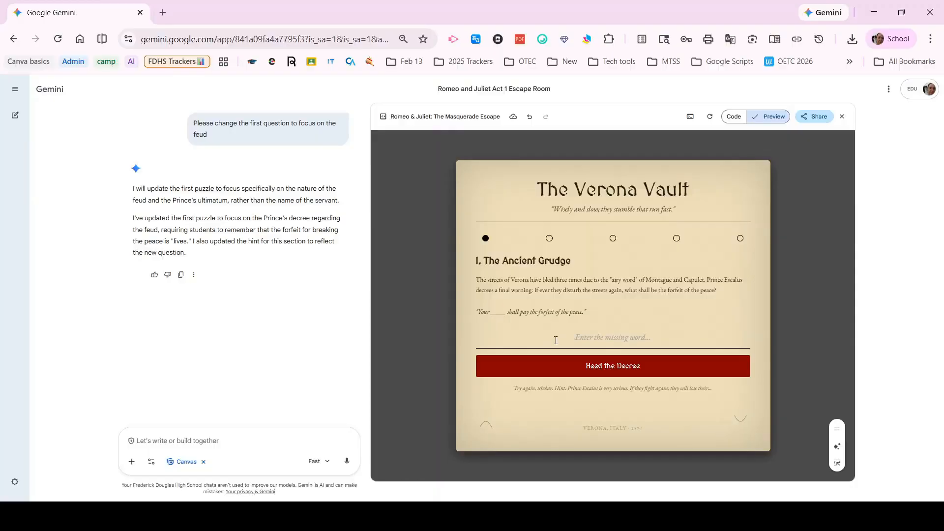
{"action": "type", "text": "home"}
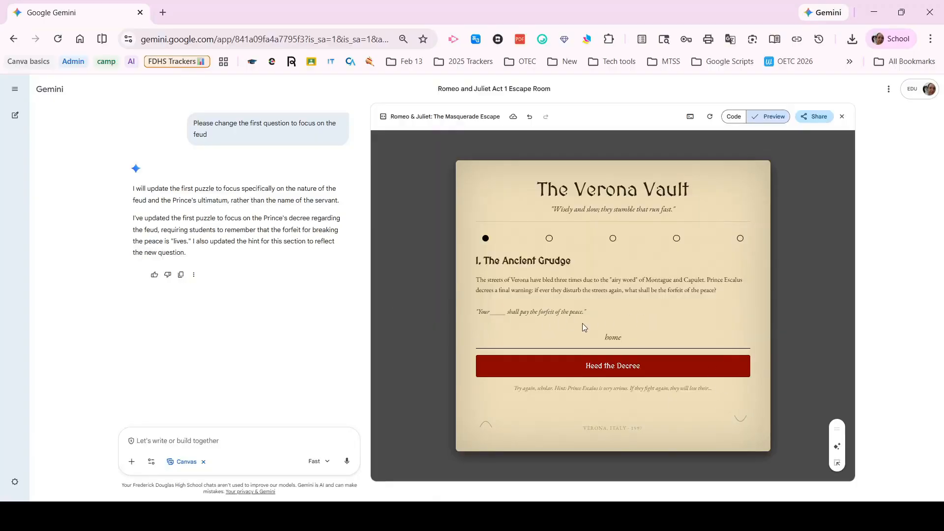
- Replace the first puzzle's answer with "lives" and submit it
{"action": "left_click_drag", "start_coordinate": [642, 339], "coordinate": [491, 340]}
{"action": "key", "text": "BackSpace"}
{"action": "type", "text": "lives"}
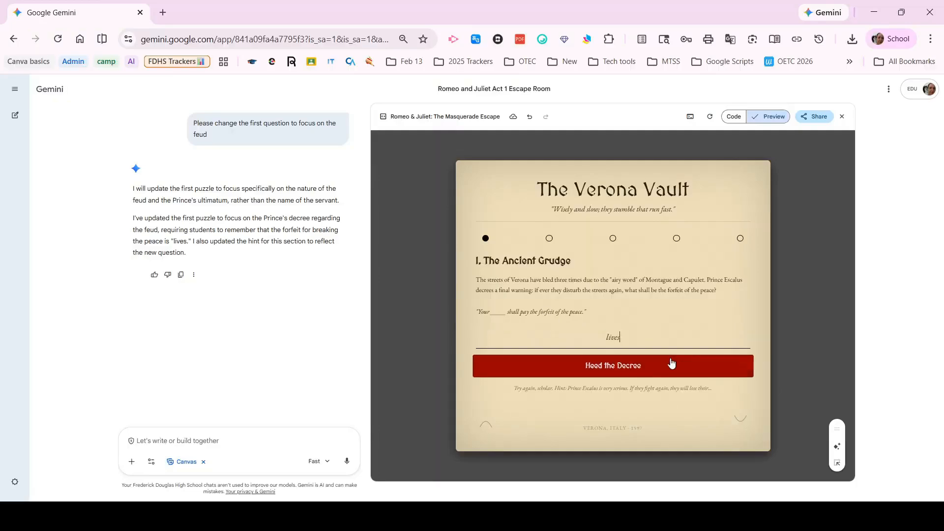
{"action": "left_click", "coordinate": [646, 364]}
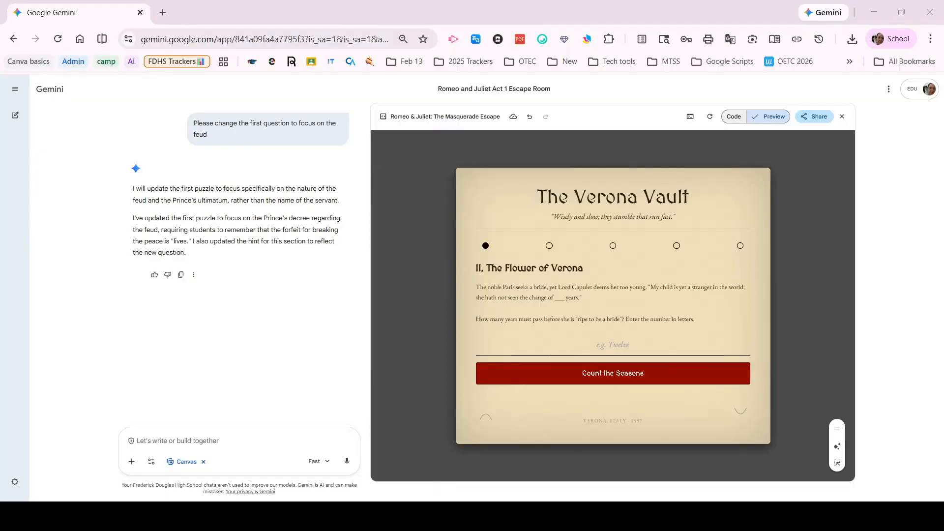
- Display the escape room's code and copy its full contents to the clipboard
{"action": "left_click", "coordinate": [732, 116]}
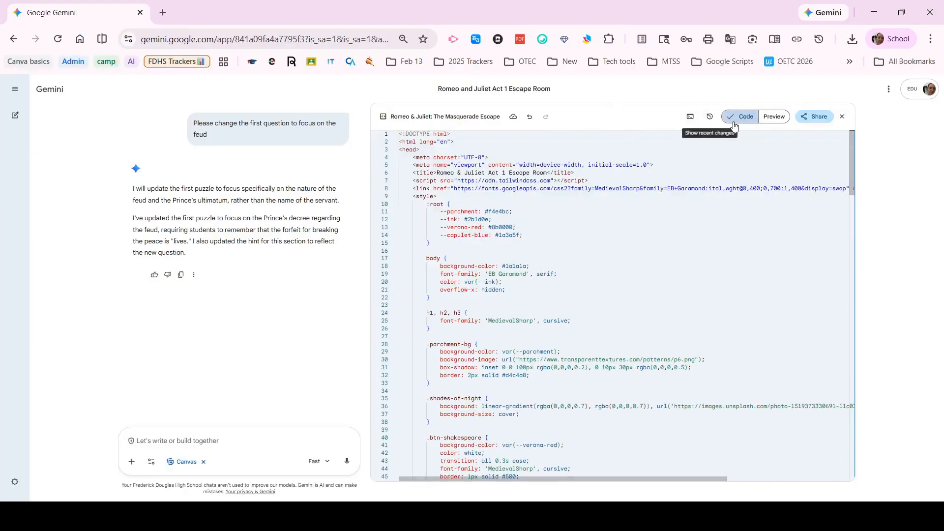
{"action": "left_click", "coordinate": [818, 117]}
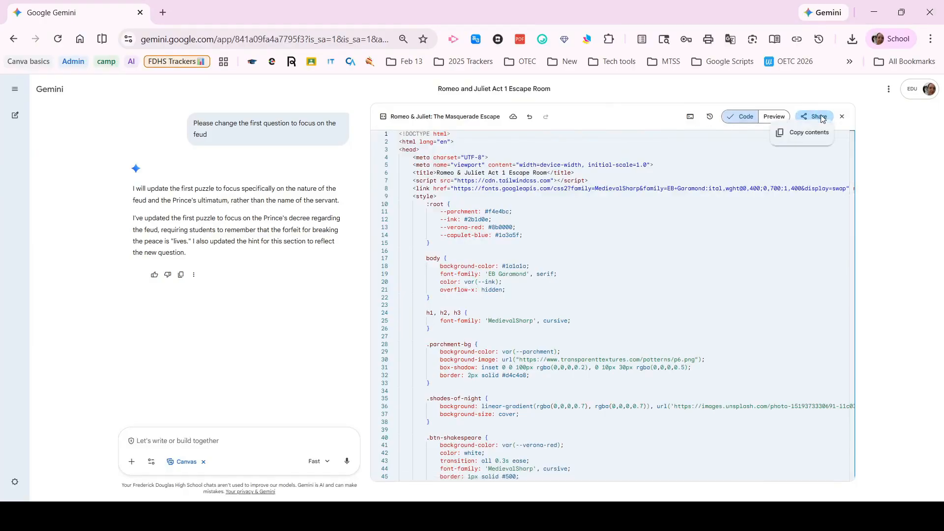
{"action": "left_click", "coordinate": [811, 132]}
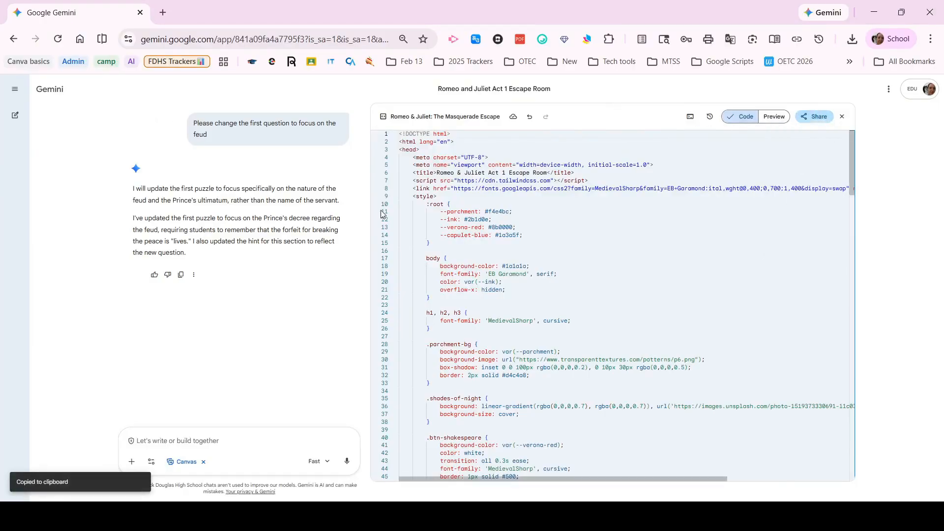
- Create a new Google Sites website in a new browser tab using sites.new
{"action": "left_click", "coordinate": [163, 12]}
{"action": "type", "text": "sites"}
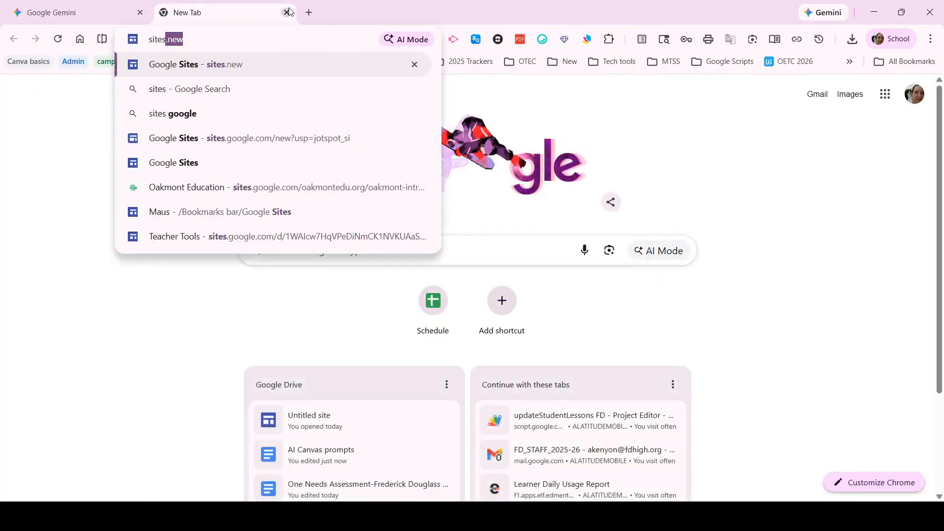
{"action": "type", "text": ".new"}
{"action": "key", "text": "Return"}
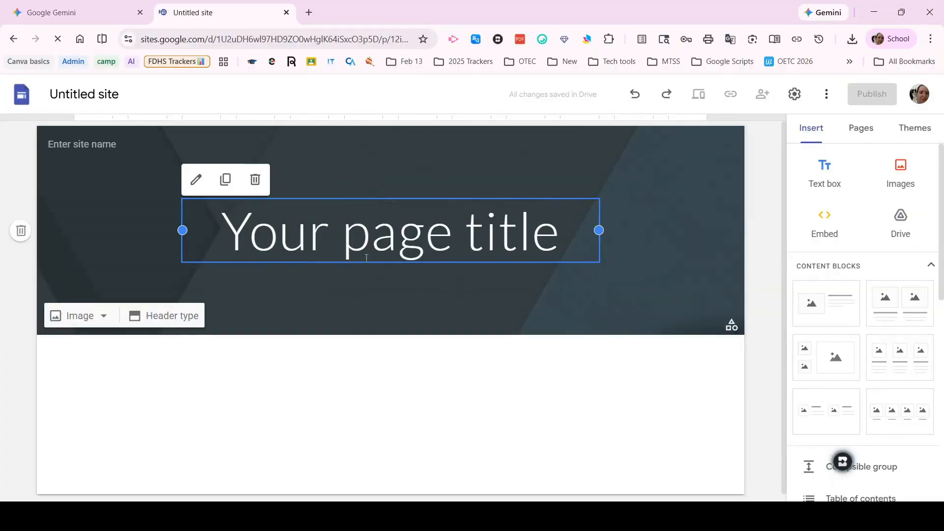
- Replace the placeholder page title in the site header with "Romeo and Juliet"
{"action": "left_click", "coordinate": [354, 237]}
{"action": "double_click", "coordinate": [357, 238]}
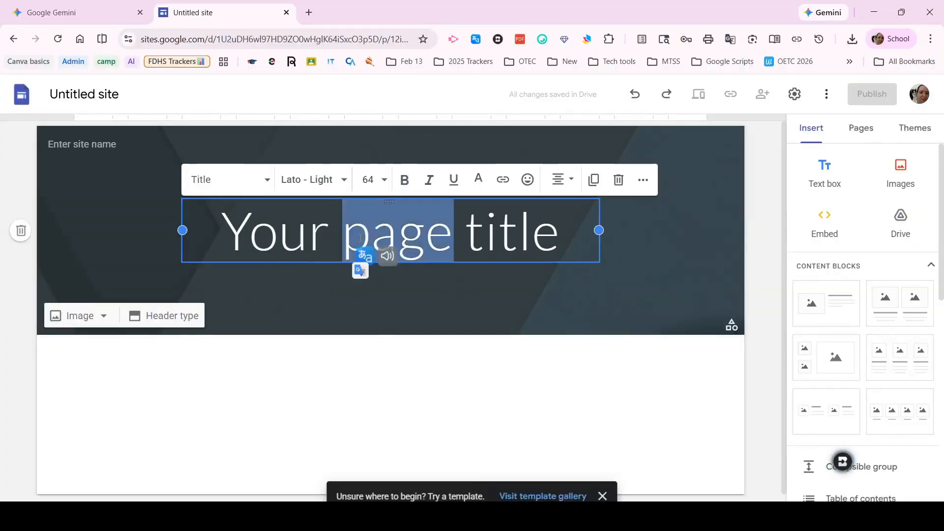
{"action": "left_click_drag", "start_coordinate": [560, 231], "coordinate": [206, 224]}
{"action": "type", "text": "R"}
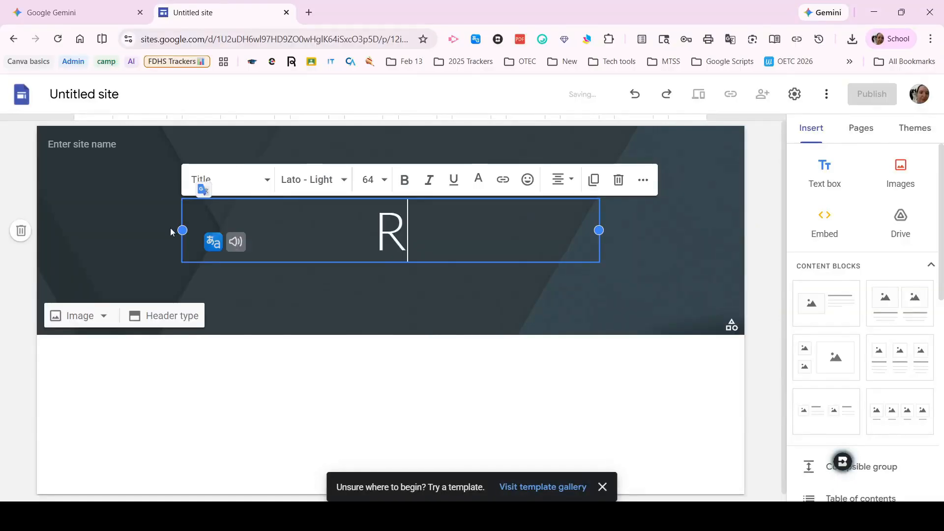
{"action": "type", "text": "omeo and Juliet"}
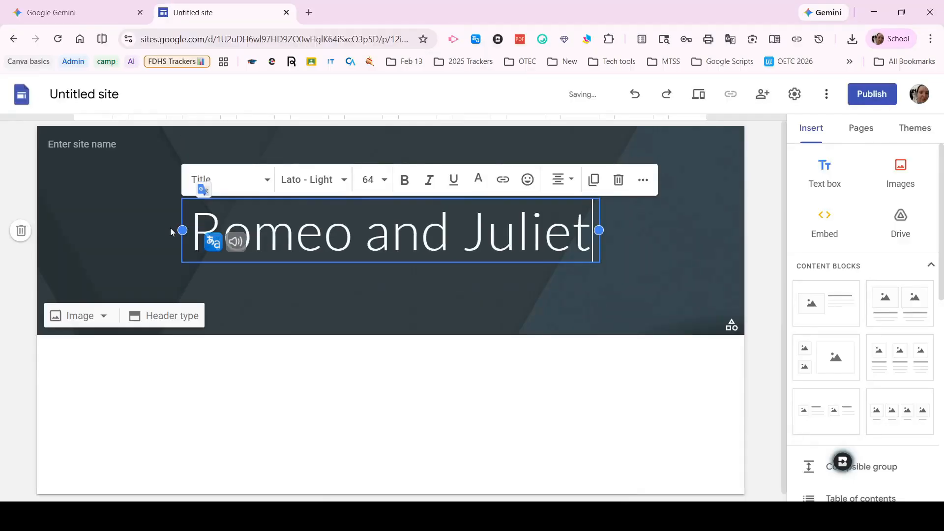
- Embed the copied escape room HTML code in the Romeo and Juliet page
{"action": "left_click", "coordinate": [825, 227]}
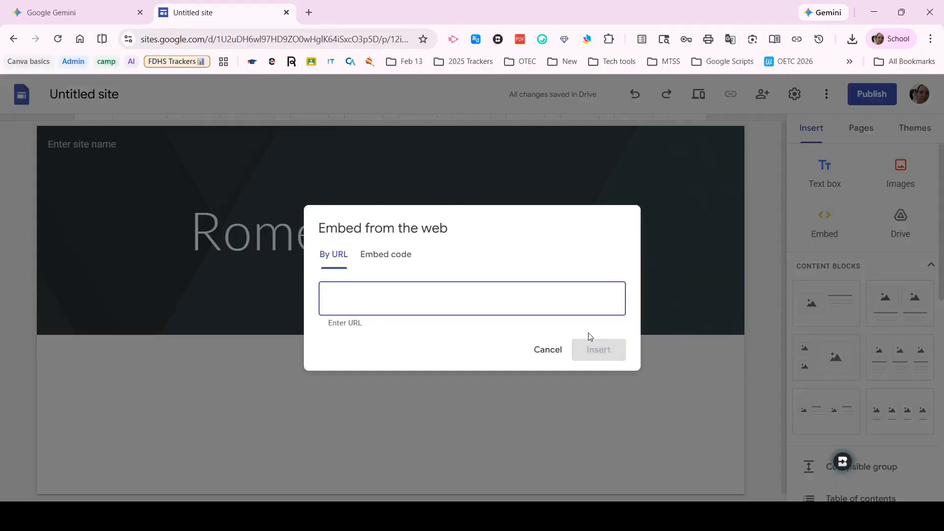
{"action": "left_click", "coordinate": [547, 350]}
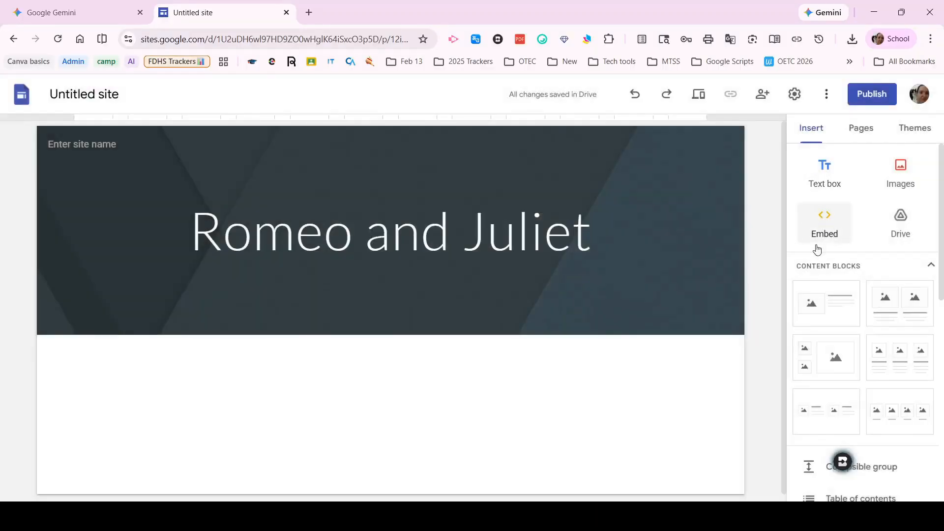
{"action": "left_click", "coordinate": [829, 233]}
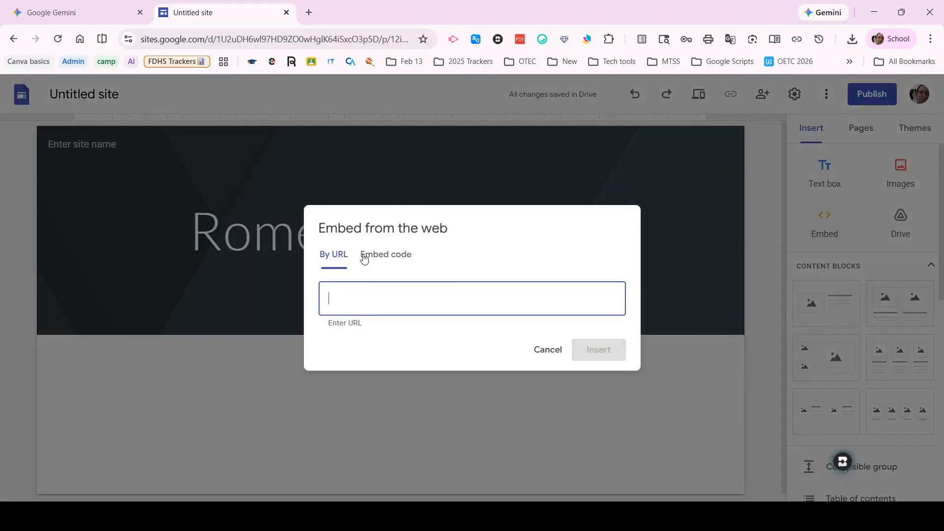
{"action": "left_click", "coordinate": [399, 259]}
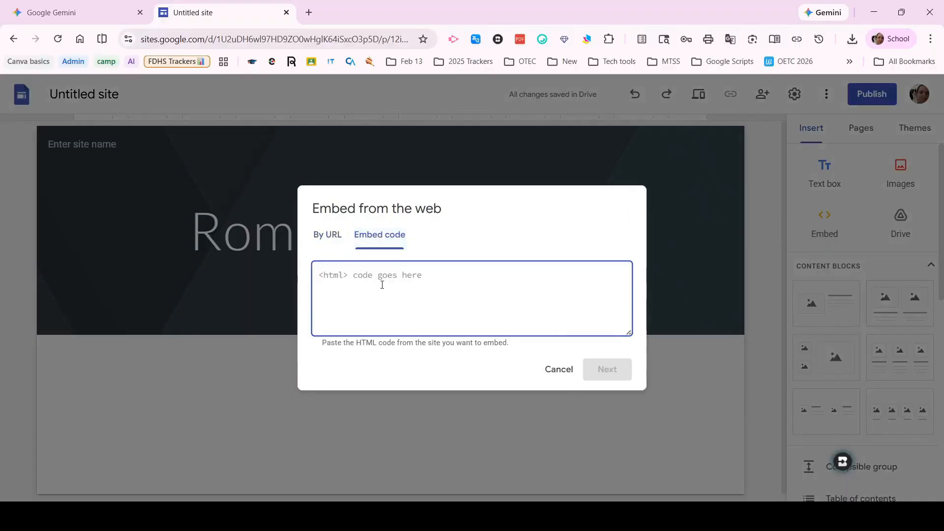
{"action": "key", "text": "ctrl+v"}
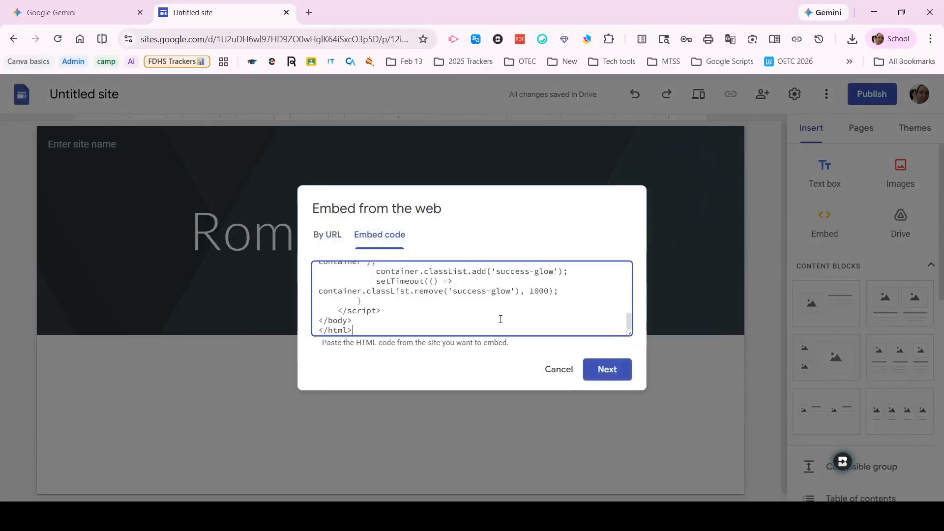
{"action": "scroll", "coordinate": [500, 319], "scroll_direction": "up", "scroll_amount": 5}
{"action": "left_click", "coordinate": [609, 370]}
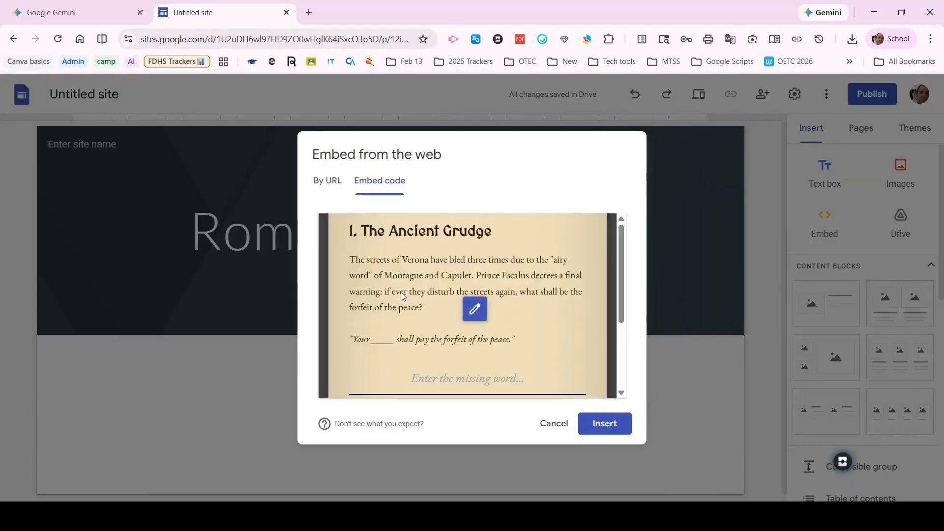
{"action": "left_click", "coordinate": [608, 424]}
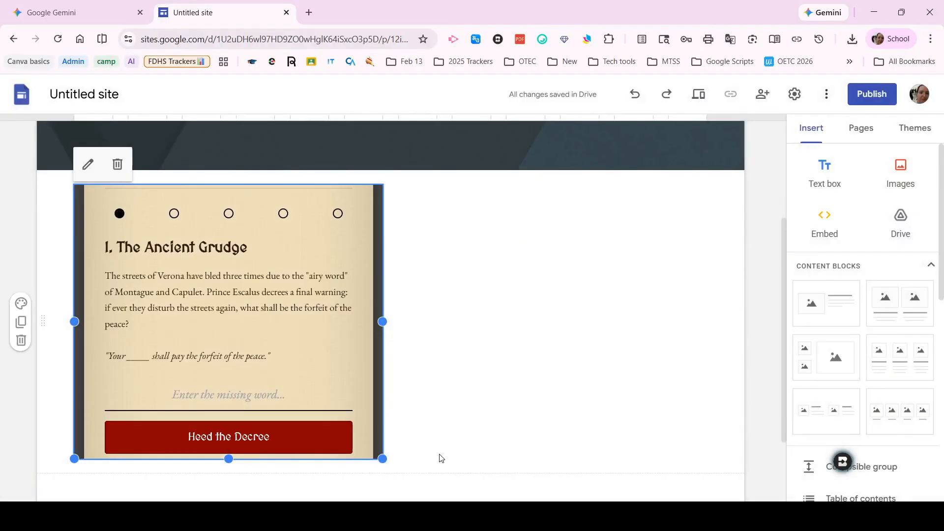
- Enlarge the embedded escape room so the whole puzzle card fits within its frame, and check it on the page
{"action": "left_click", "coordinate": [398, 468]}
{"action": "scroll", "coordinate": [476, 389], "scroll_direction": "down", "scroll_amount": 1}
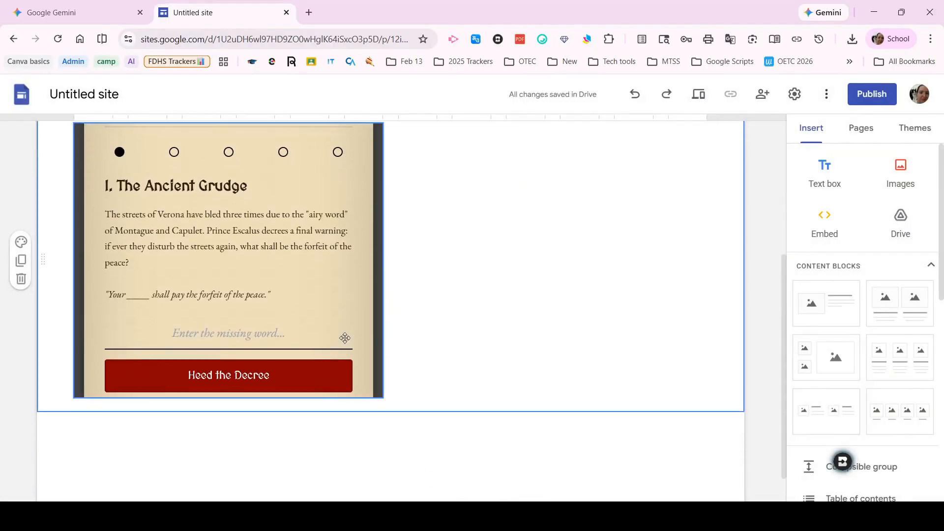
{"action": "left_click", "coordinate": [278, 303]}
{"action": "left_click_drag", "start_coordinate": [381, 397], "coordinate": [653, 363]}
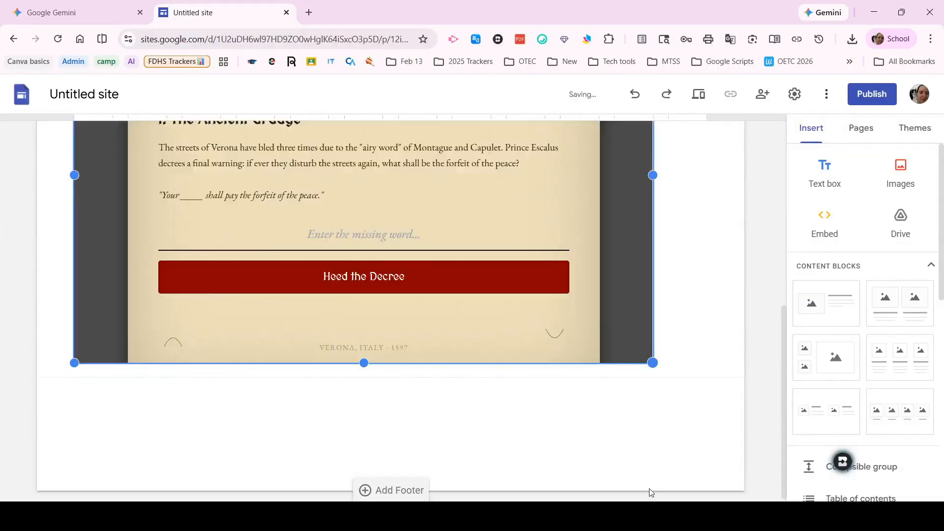
{"action": "scroll", "coordinate": [630, 298], "scroll_direction": "up", "scroll_amount": 4}
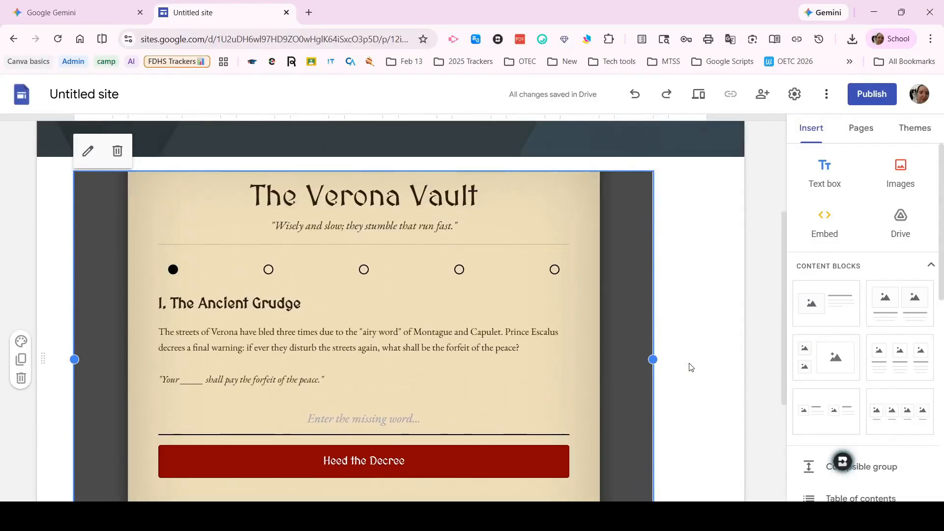
{"action": "scroll", "coordinate": [618, 346], "scroll_direction": "up", "scroll_amount": 1}
{"action": "scroll", "coordinate": [631, 311], "scroll_direction": "down", "scroll_amount": 4}
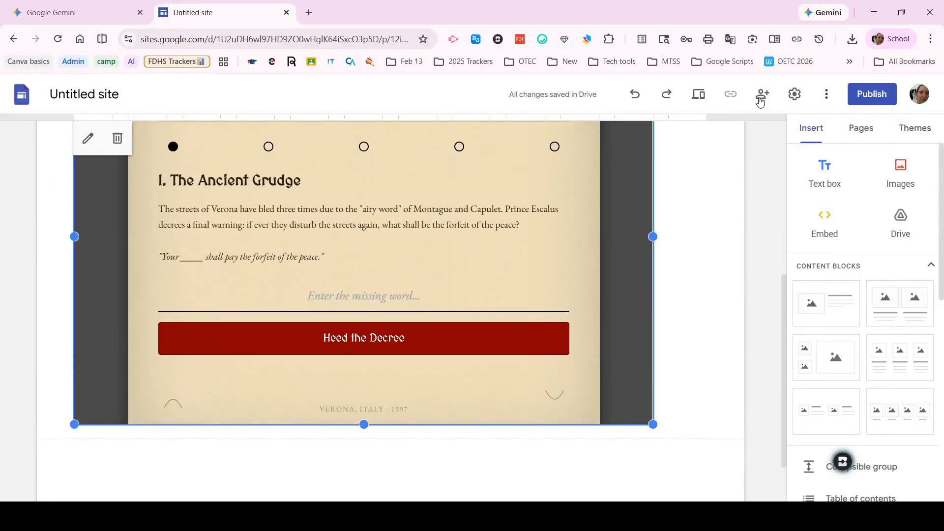
- Preview the site and submit "lives" as the answer to the escape room's first puzzle
{"action": "left_click", "coordinate": [702, 95]}
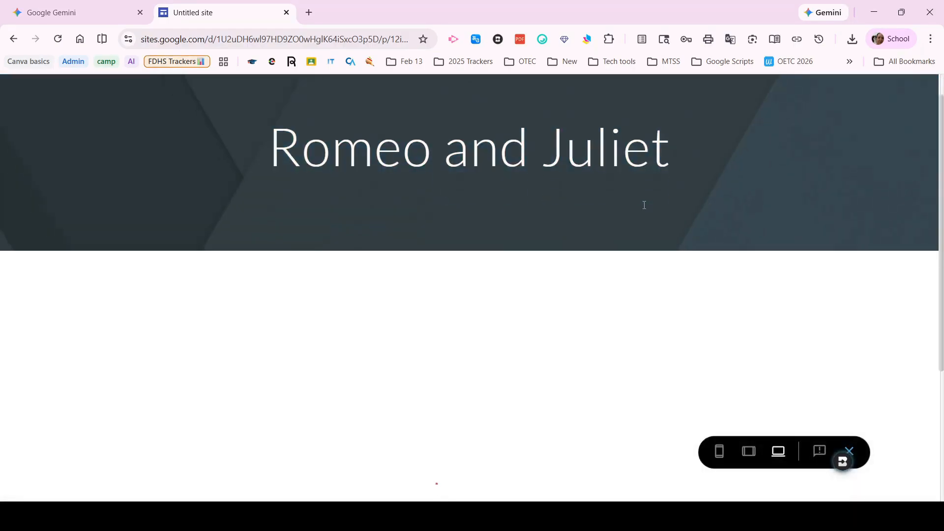
{"action": "scroll", "coordinate": [643, 205], "scroll_direction": "down", "scroll_amount": 3}
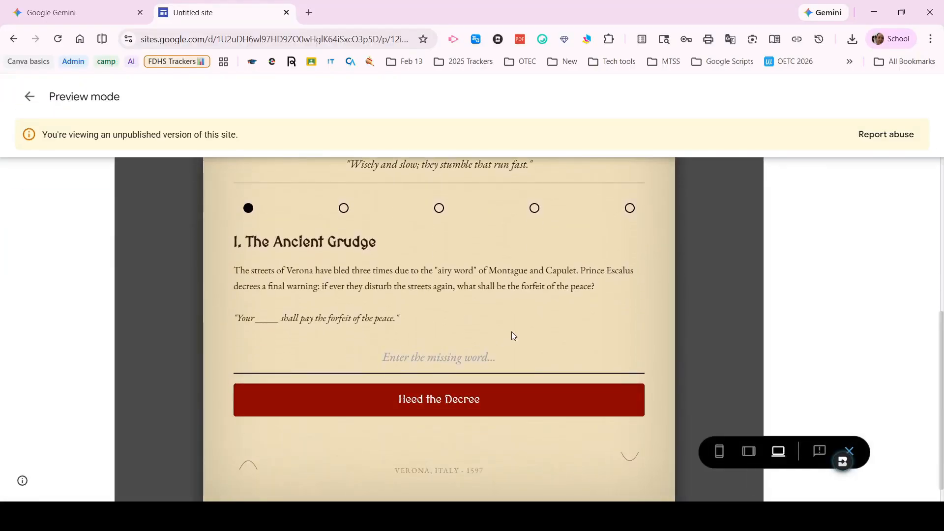
{"action": "left_click", "coordinate": [512, 333]}
{"action": "type", "text": "lives"}
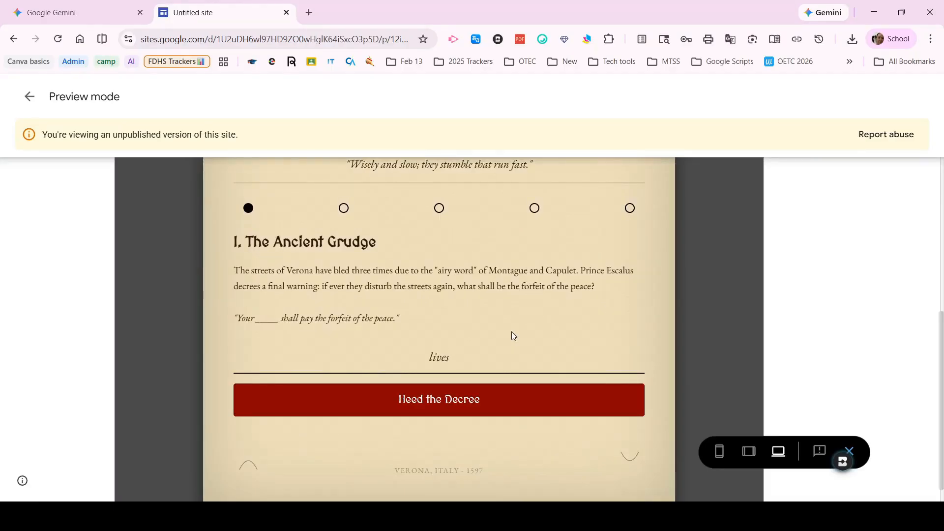
{"action": "left_click", "coordinate": [486, 399]}
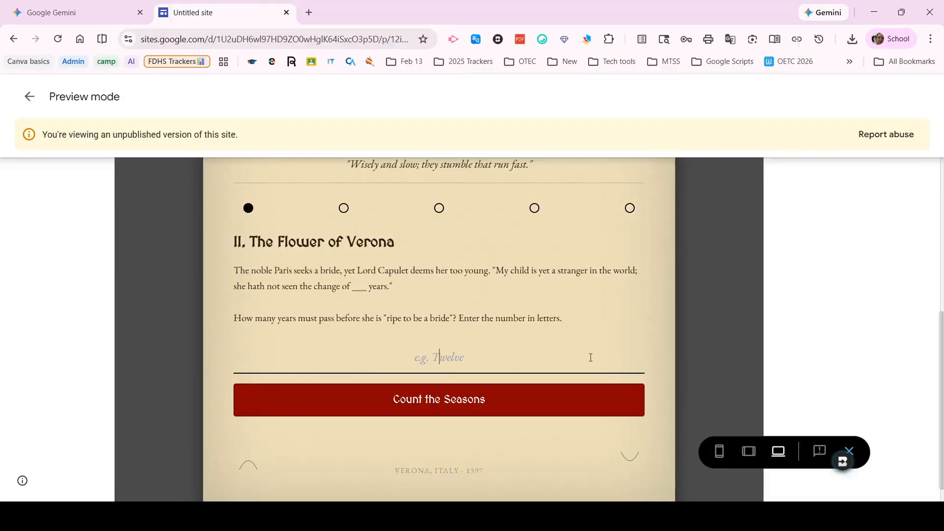
- Enter "13" for the second puzzle and look up its answer in Gemini's puzzle breakdown before returning to the site preview
{"action": "type", "text": "13"}
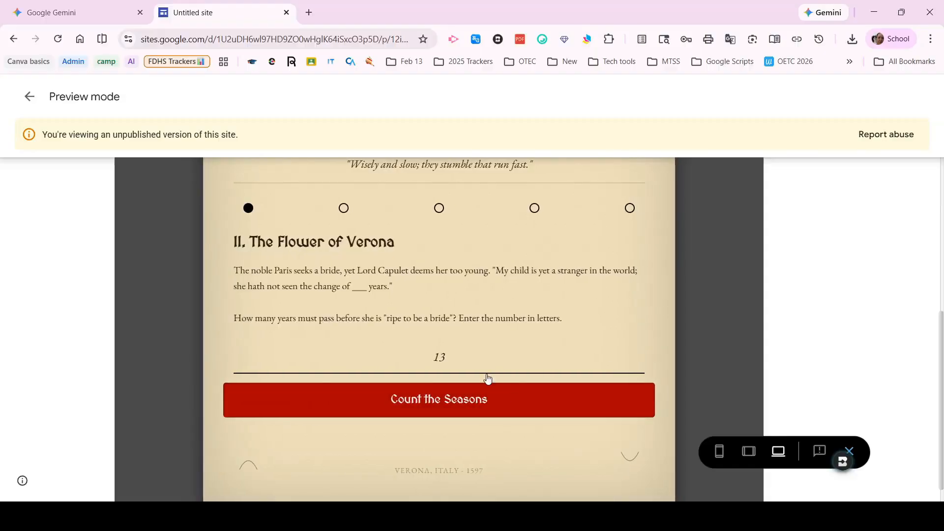
{"action": "left_click", "coordinate": [74, 13]}
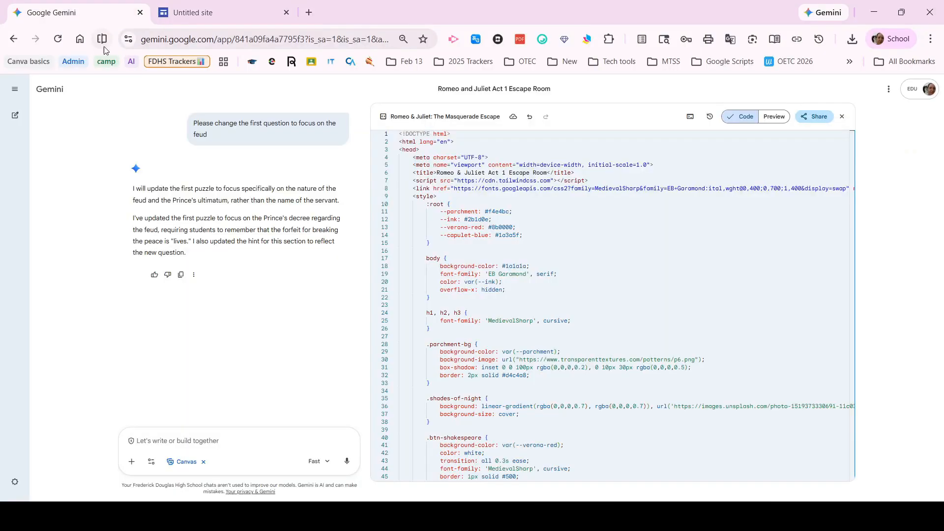
{"action": "scroll", "coordinate": [302, 215], "scroll_direction": "up", "scroll_amount": 6}
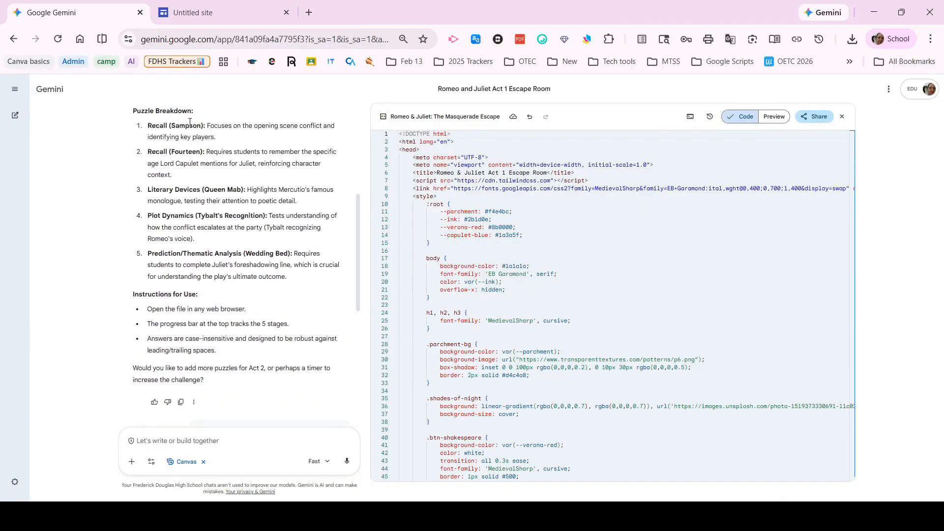
{"action": "left_click", "coordinate": [207, 10]}
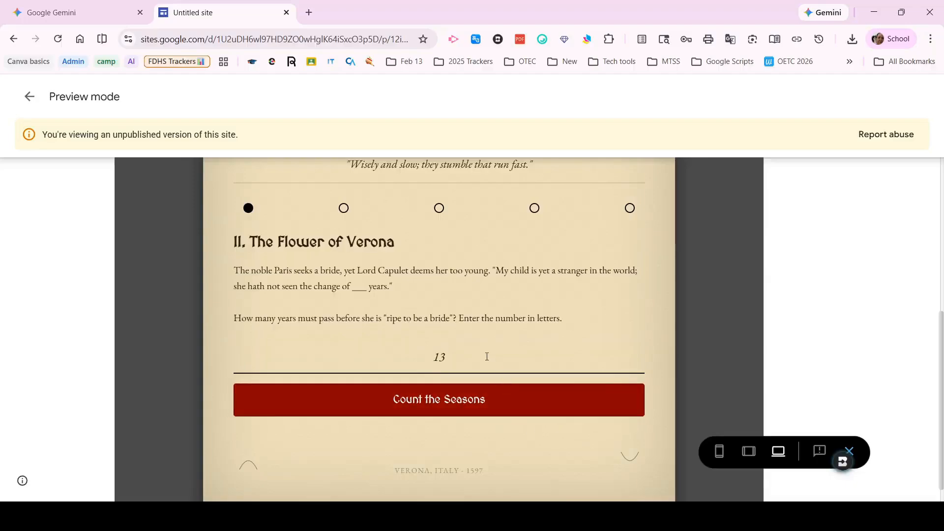
- Try the answer "14" for the second puzzle, The Flower of Verona
{"action": "left_click_drag", "start_coordinate": [486, 356], "coordinate": [283, 352]}
{"action": "type", "text": "14"}
{"action": "left_click", "coordinate": [466, 399]}
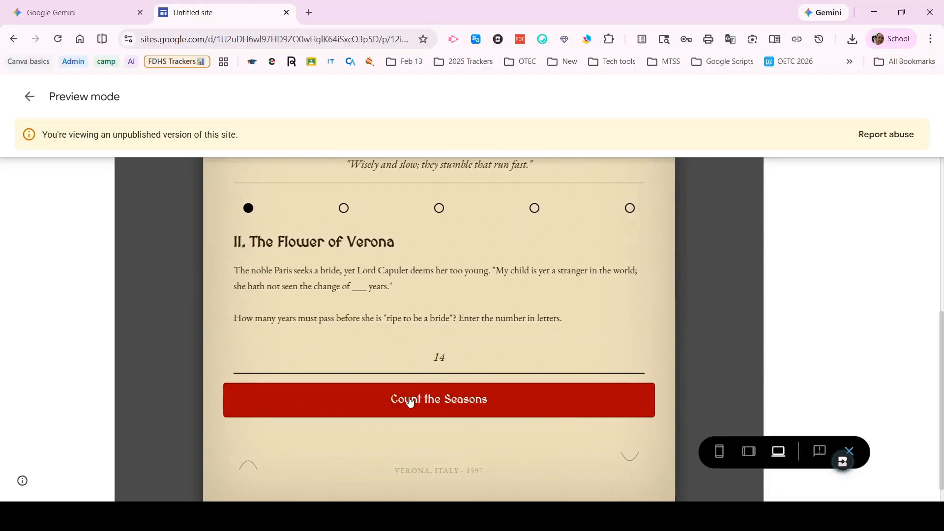
- Replace the second puzzle's answer with "fourteen" and submit it
{"action": "left_click", "coordinate": [482, 359]}
{"action": "key", "text": "BackSpace"}
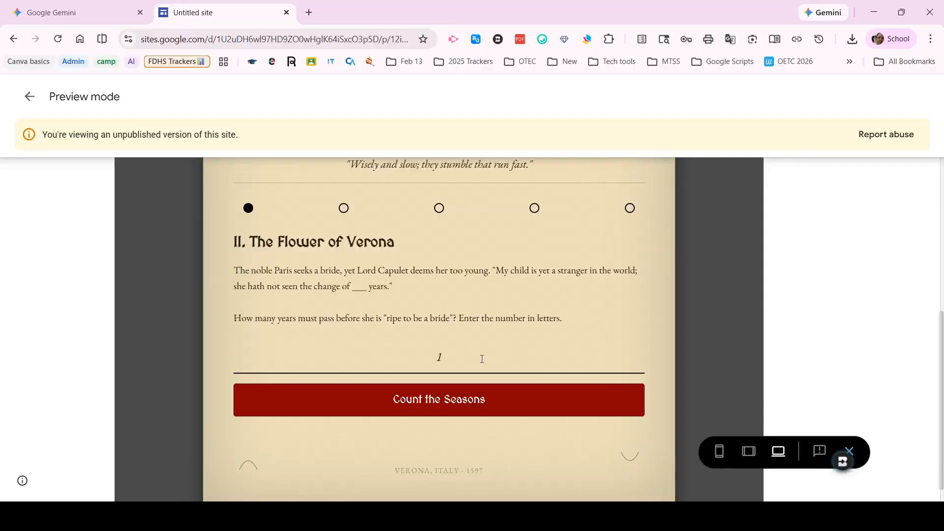
{"action": "key", "text": "BackSpace"}
{"action": "type", "text": "fourteen"}
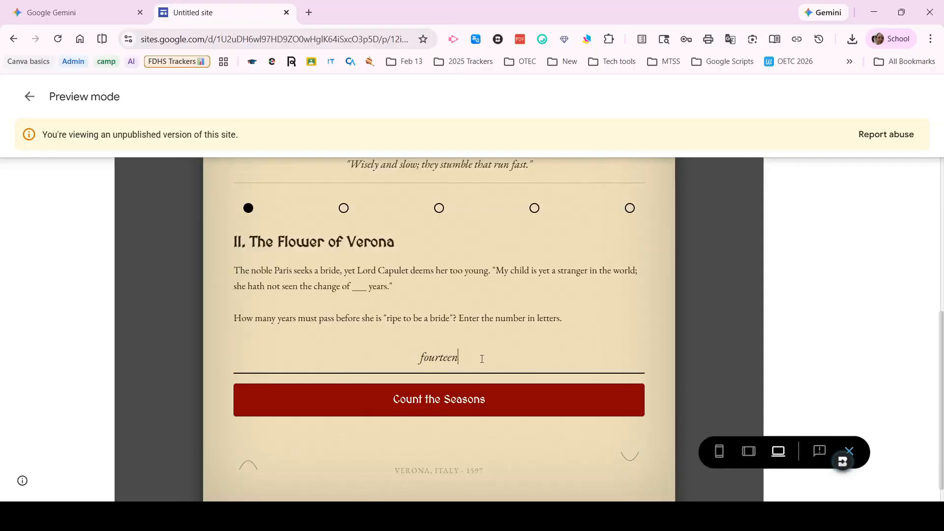
{"action": "left_click", "coordinate": [449, 398]}
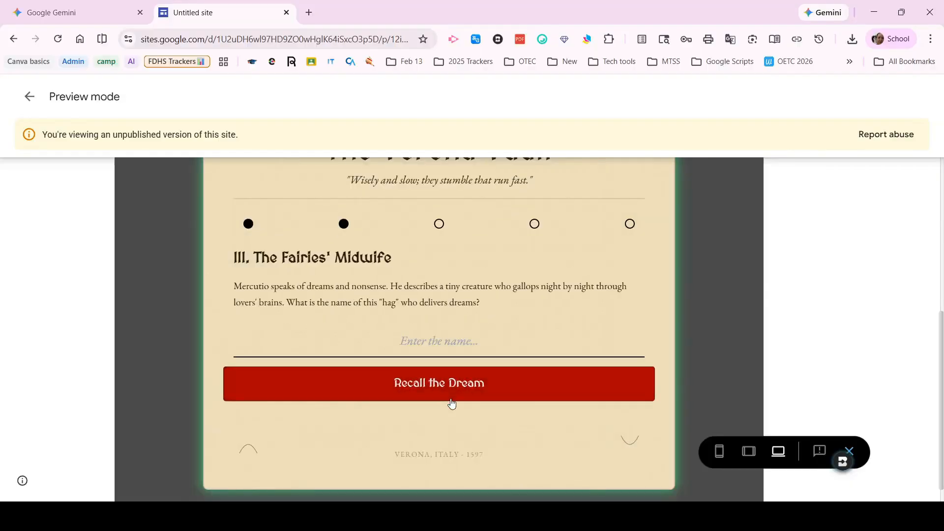
- Try the answer "Queen Hab" for the third puzzle, The Fairies' Midwife
{"action": "left_click", "coordinate": [438, 341]}
{"action": "type", "text": "Qu"}
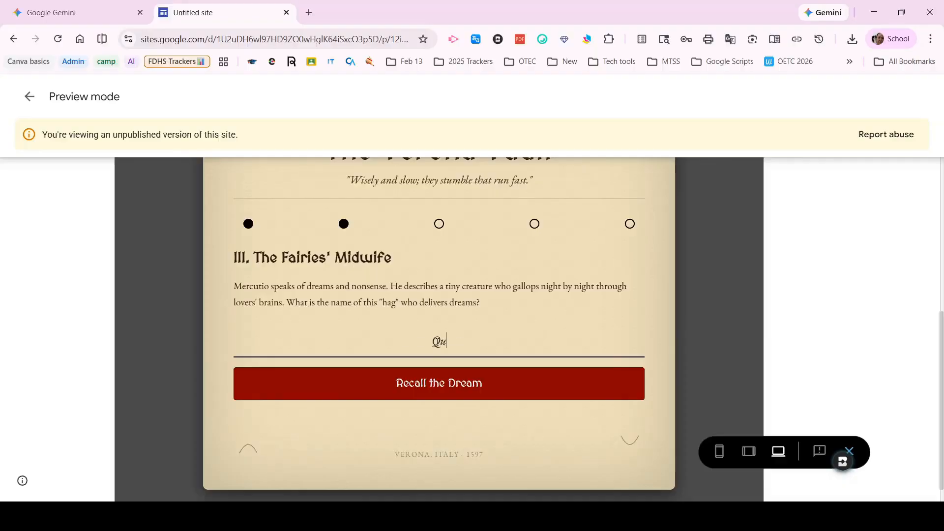
{"action": "type", "text": "een Hab"}
{"action": "left_click", "coordinate": [517, 385]}
- Correct the third puzzle's answer to "Queen Mab", submit it, and choose "His Voice" for the fourth puzzle
{"action": "left_click", "coordinate": [473, 342]}
{"action": "left_click_drag", "start_coordinate": [456, 342], "coordinate": [448, 341]}
{"action": "type", "text": "M"}
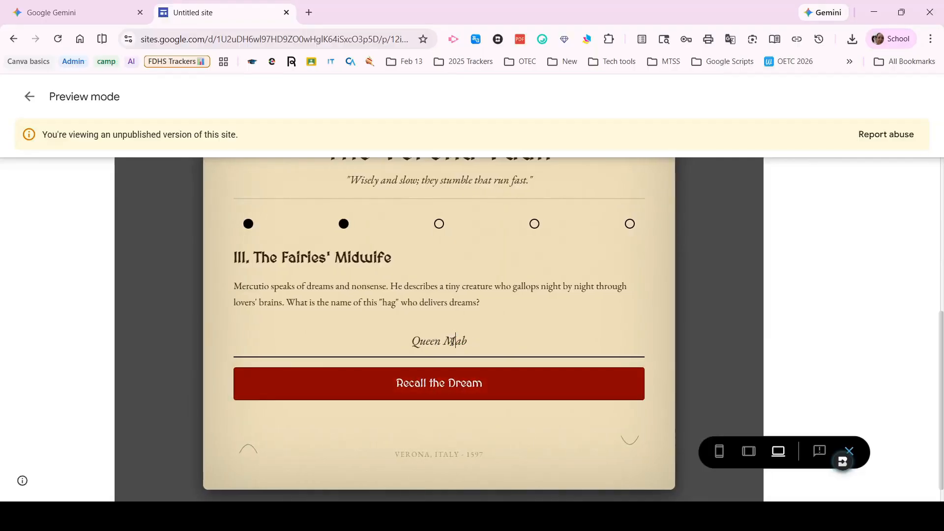
{"action": "left_click", "coordinate": [481, 391]}
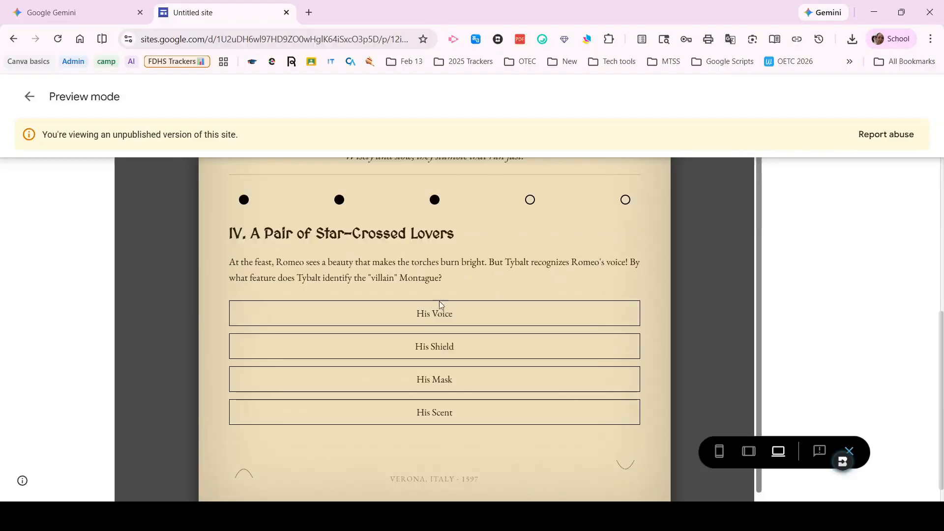
{"action": "left_click", "coordinate": [403, 317]}
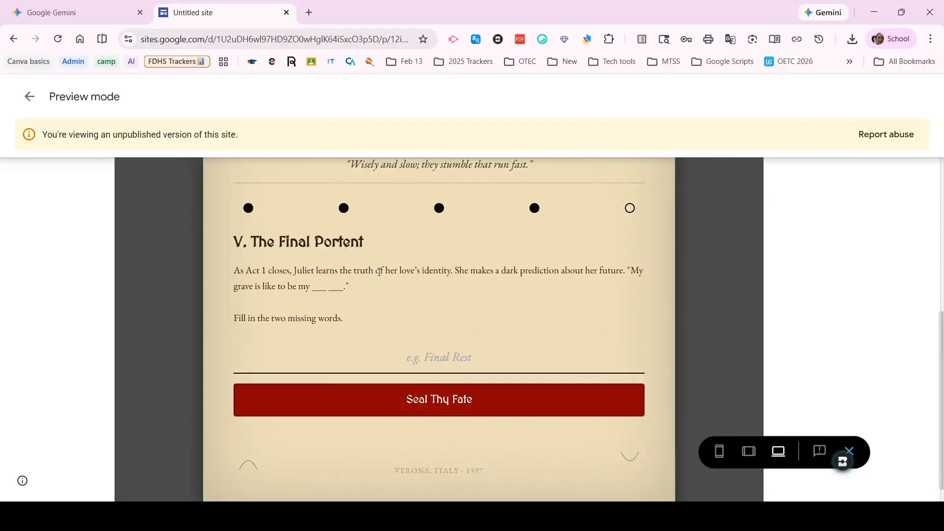
- Close the Google Sites tab and send Gemini the prompt "Chagne this code to email me when the student completes the room"
{"action": "left_click", "coordinate": [286, 13]}
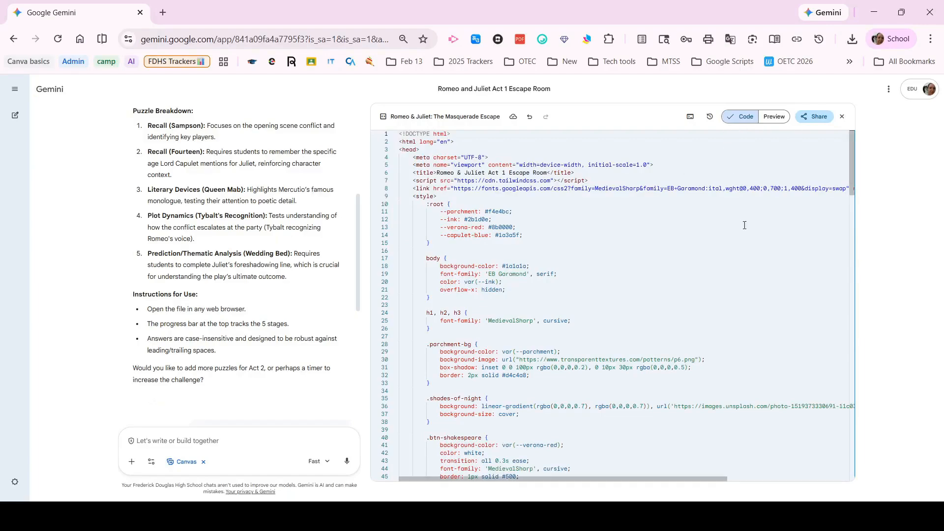
{"action": "scroll", "coordinate": [744, 225], "scroll_direction": "down", "scroll_amount": 2}
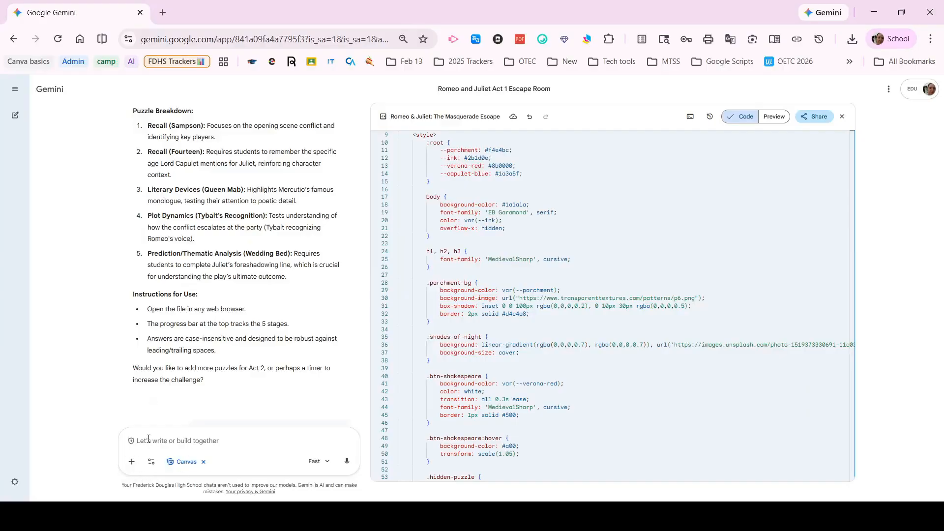
{"action": "type", "text": "Chagne this code to email me when the student completes the room"}
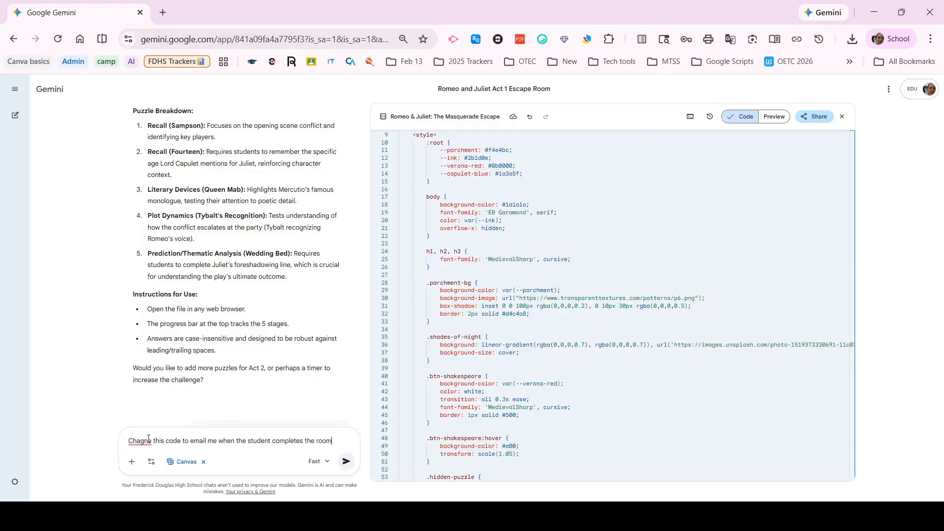
{"action": "key", "text": "Return"}
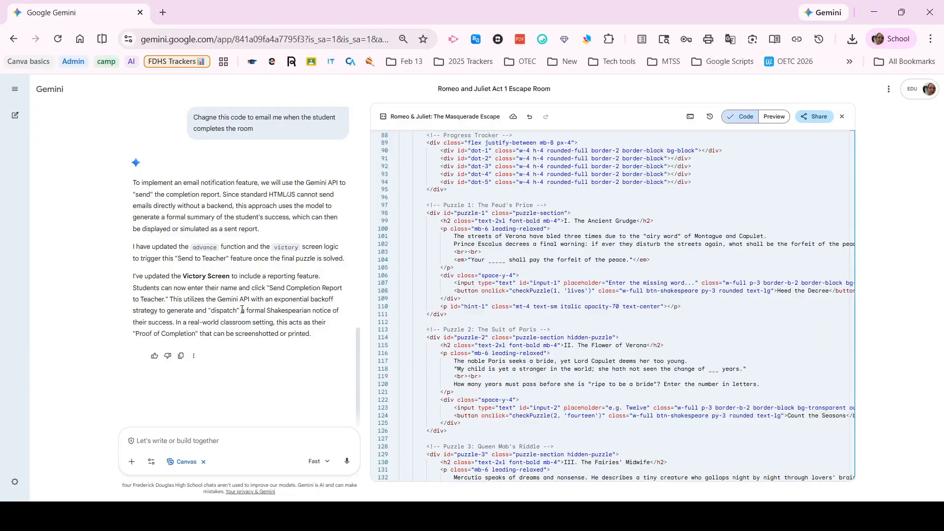
- Open the canvas's share options and display the preview of the updated escape room
{"action": "left_click", "coordinate": [818, 117]}
{"action": "left_click", "coordinate": [795, 143]}
{"action": "left_click", "coordinate": [774, 116]}
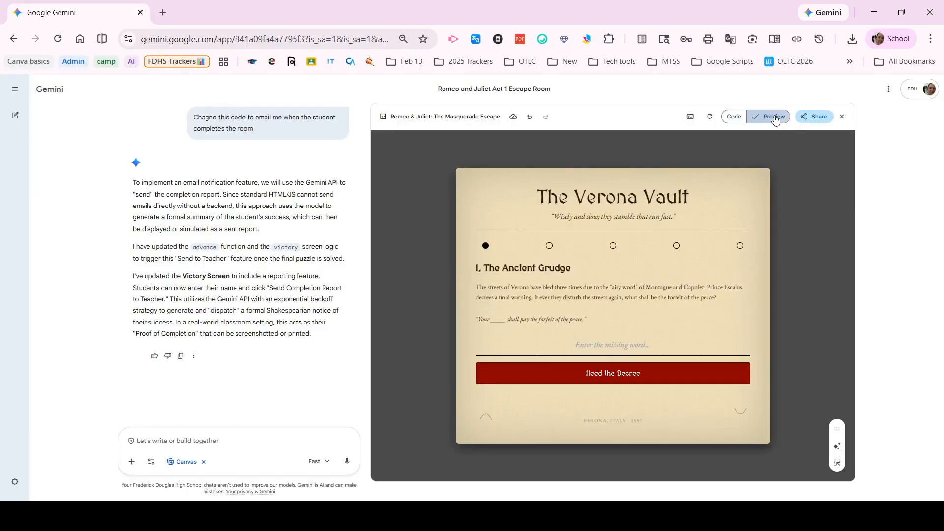